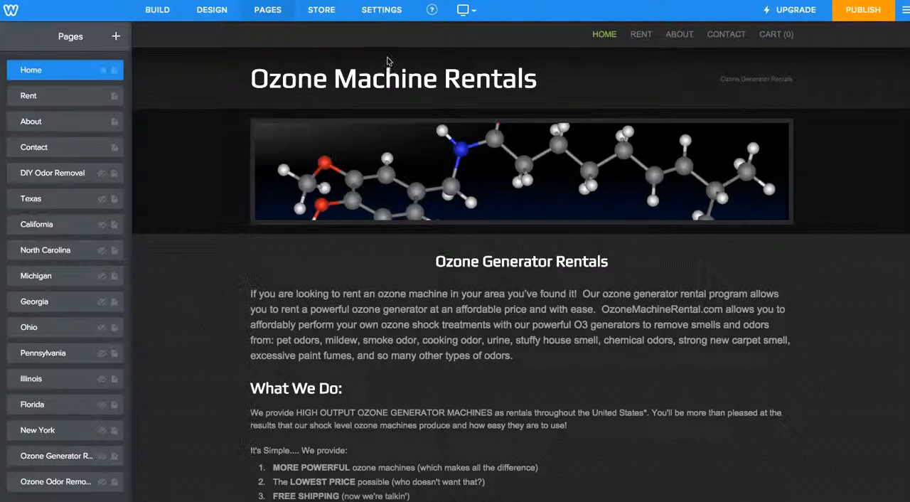
# Add a standard page named "Weebly Test Page" to the site and save it
pyautogui.click(115, 38)
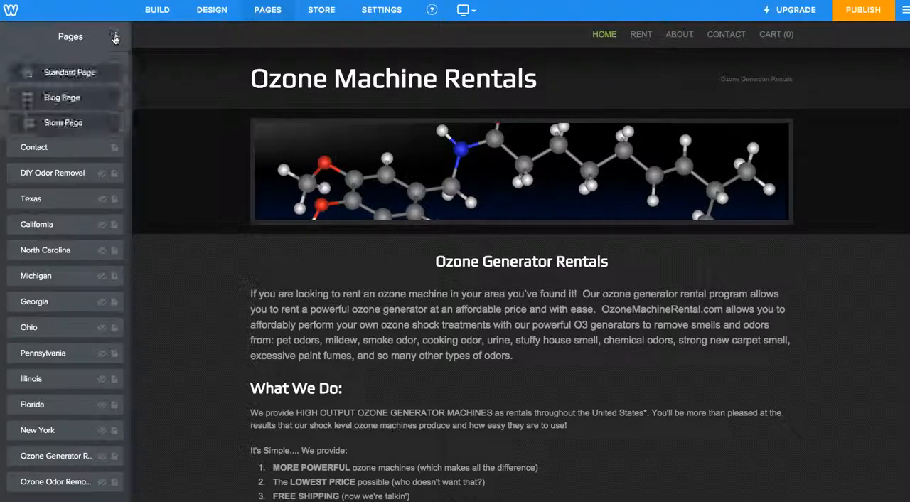
pyautogui.click(57, 71)
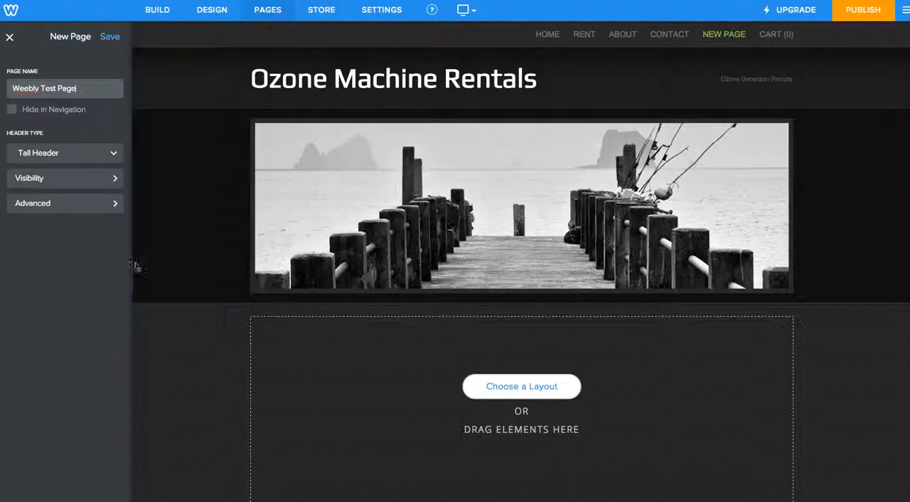
pyautogui.click(111, 38)
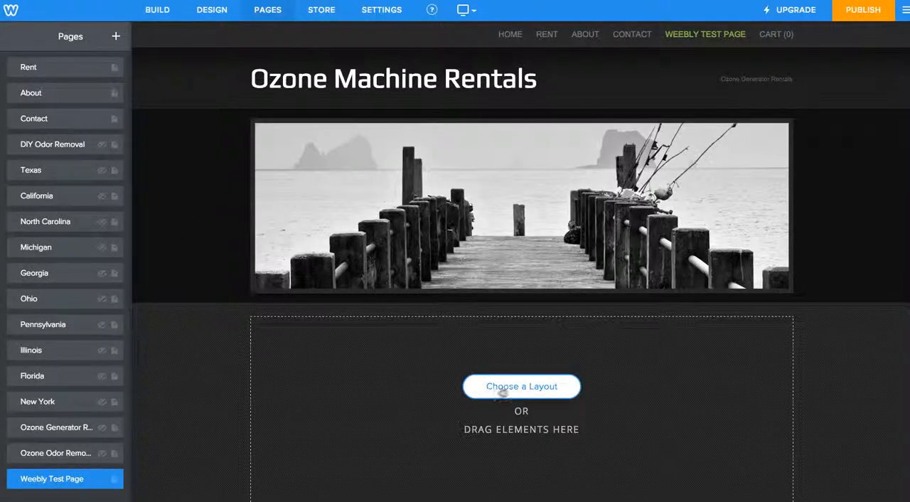
# Apply the event layout with the Event Headline, map and gallery sections to the new page and keep it
pyautogui.click(496, 388)
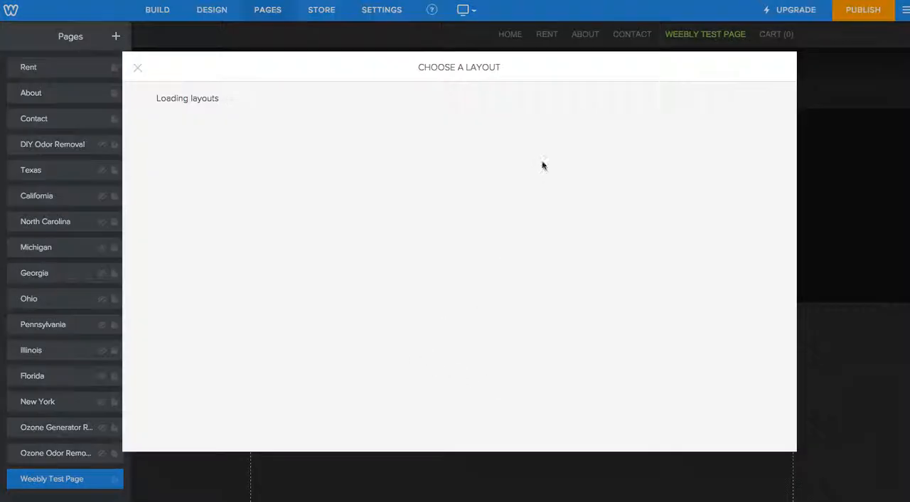
pyautogui.scroll(-3, 555, 290)
pyautogui.click(577, 294)
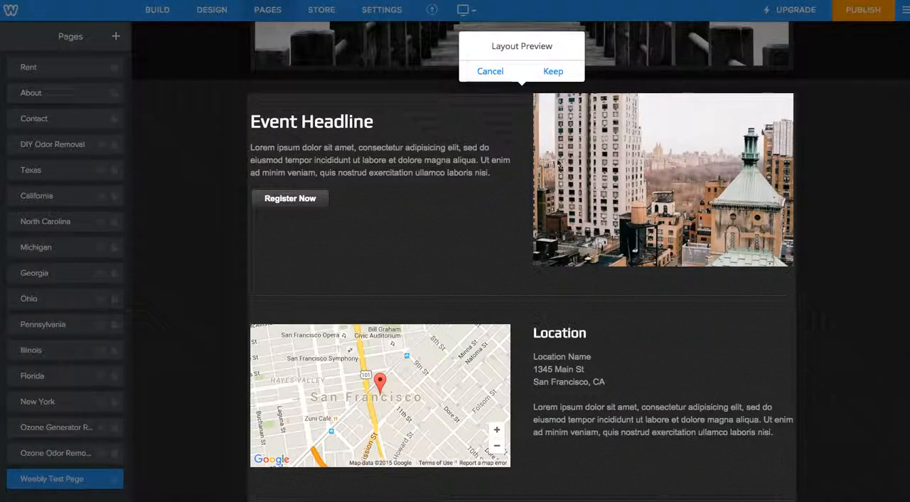
pyautogui.click(553, 72)
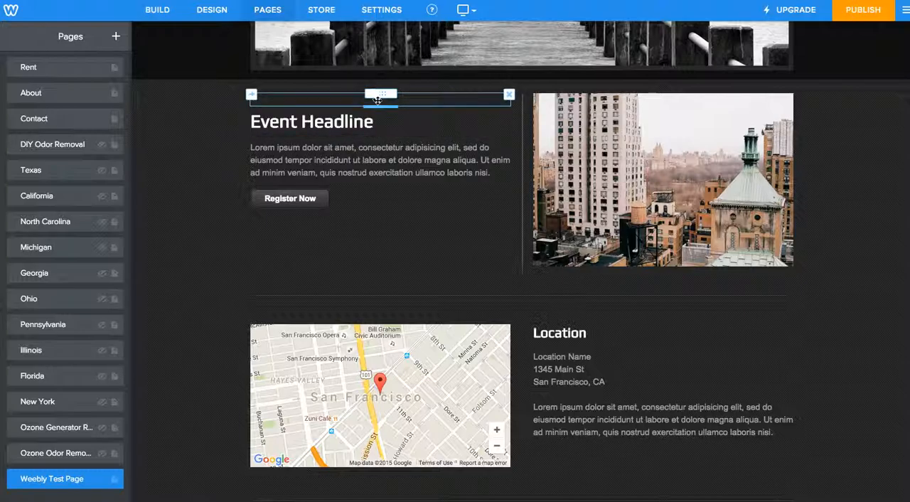
# Make the spacer above Event Headline slightly taller and view the spacing option of the columns around it
pyautogui.moveTo(381, 104); pyautogui.dragTo(409, 107)
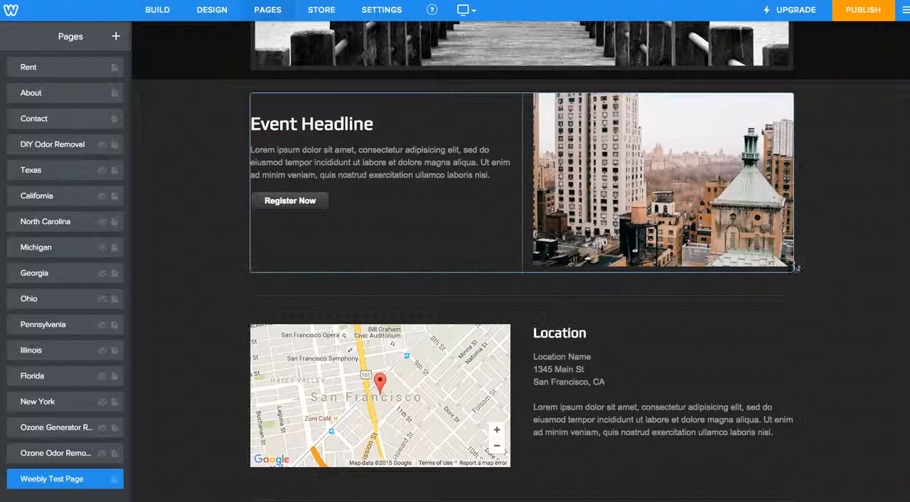
pyautogui.click(524, 116)
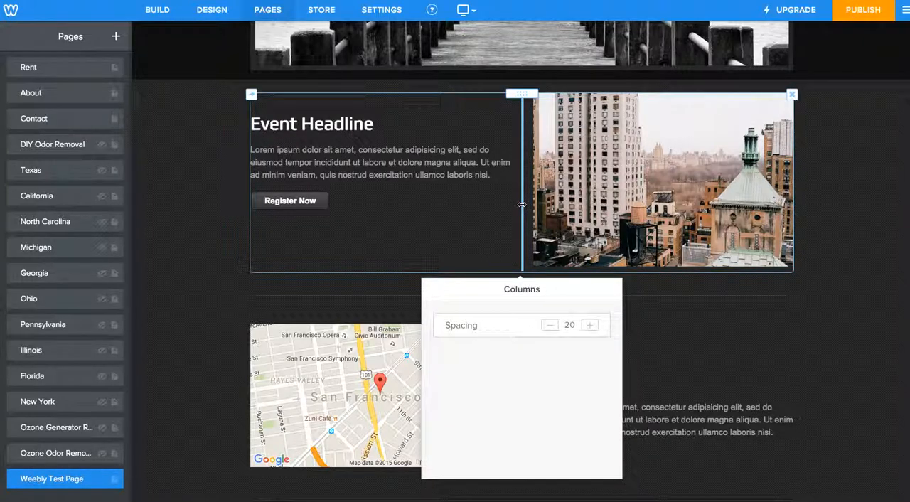
pyautogui.click(491, 243)
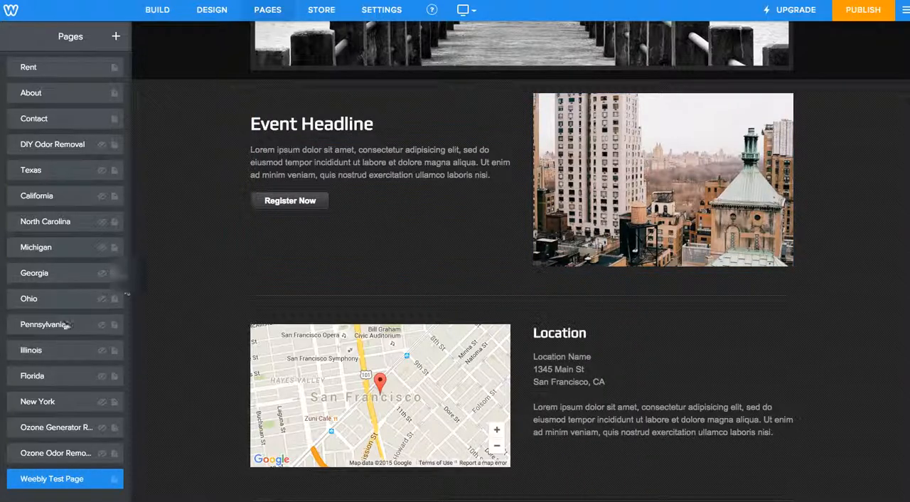
# Add a title element reading "Random Text" directly below the Register Now button
pyautogui.click(155, 10)
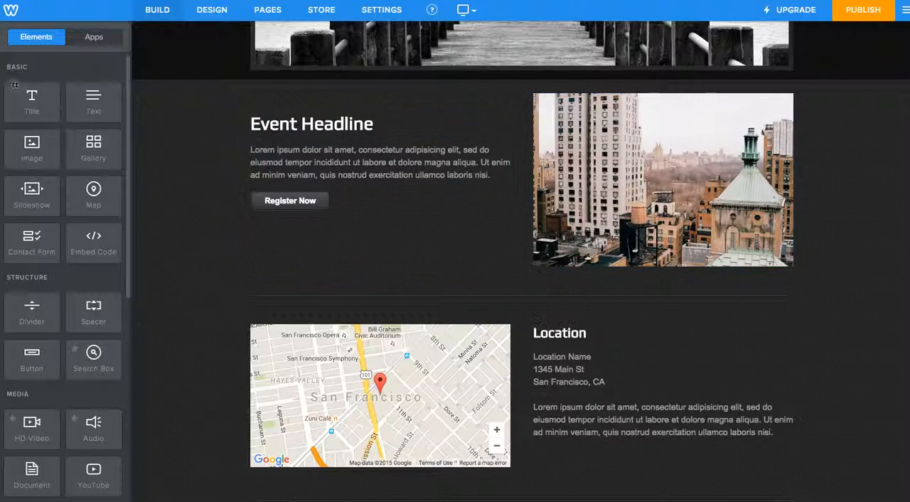
pyautogui.moveTo(48, 99); pyautogui.dragTo(381, 229)
pyautogui.click(379, 233)
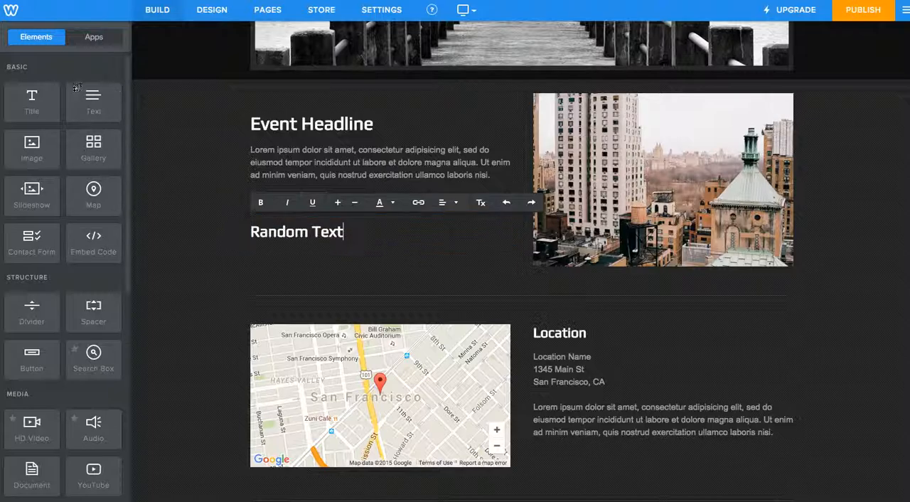
# Add an image placeholder and place it inside the paragraph under Event Headline, with the text wrapping on its right
pyautogui.moveTo(76, 105); pyautogui.dragTo(84, 102)
pyautogui.moveTo(26, 140); pyautogui.dragTo(418, 245)
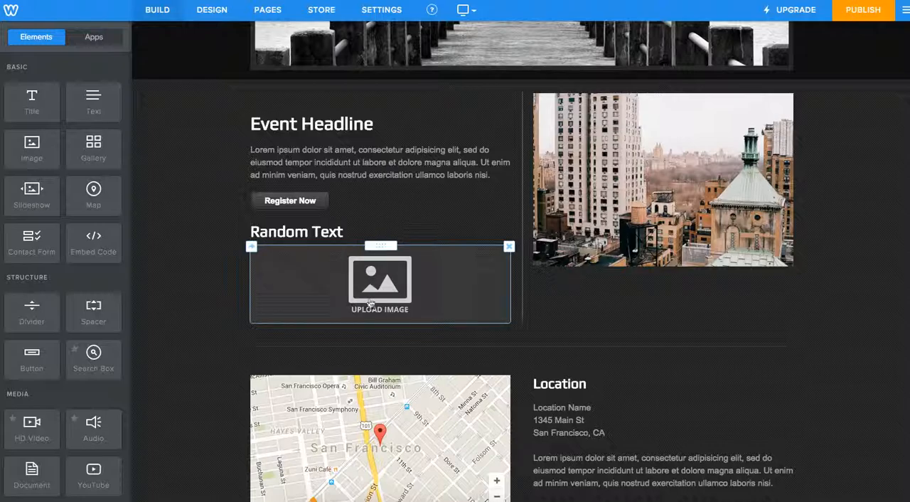
pyautogui.moveTo(402, 248); pyautogui.dragTo(331, 151)
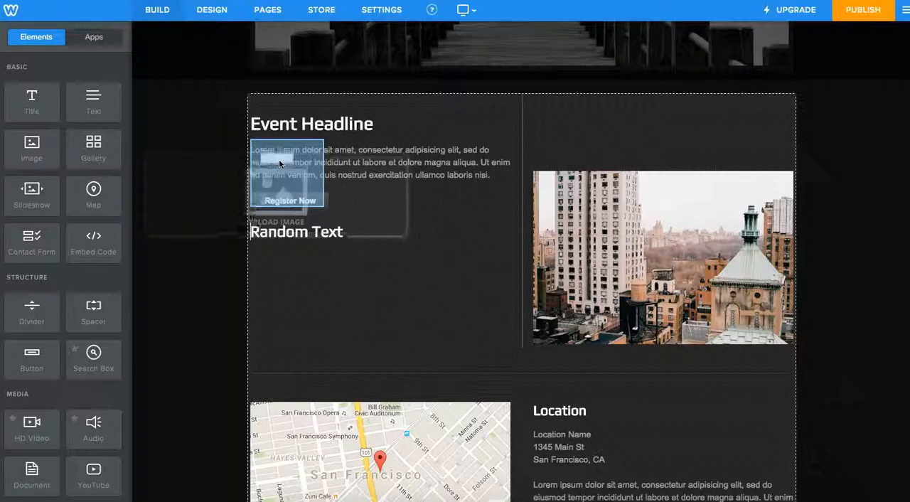
pyautogui.moveTo(298, 158); pyautogui.dragTo(309, 234)
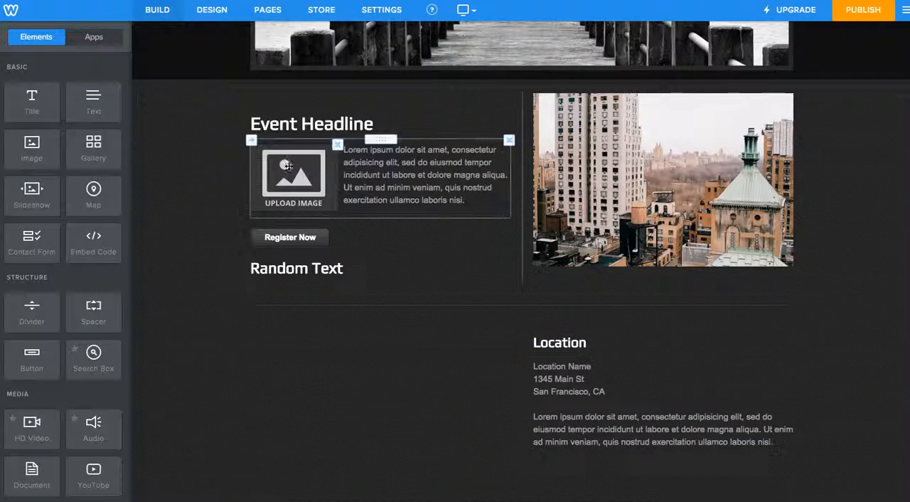
pyautogui.click(322, 197)
pyautogui.click(705, 67)
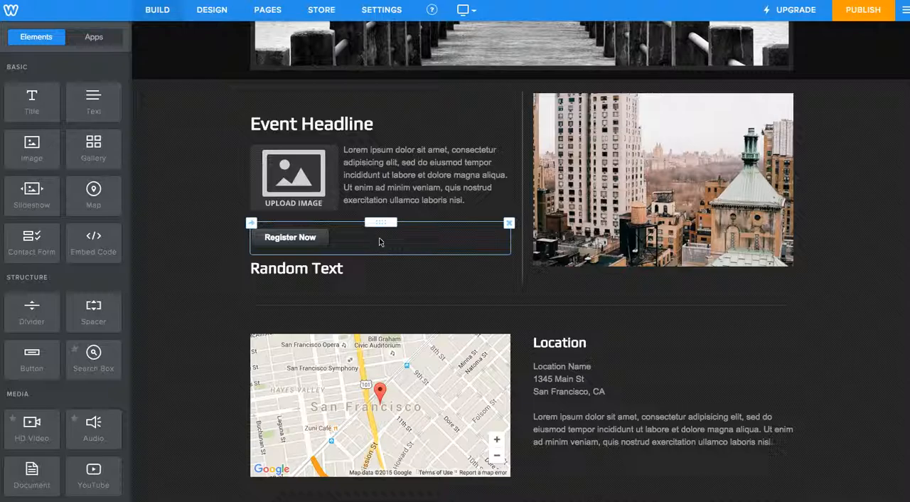
# Examine the page's map, location and gallery sections, plus the settings of the map's columns and the divider above them
pyautogui.scroll(-1, 398, 238)
pyautogui.scroll(-4, 455, 245)
pyautogui.scroll(5, 451, 249)
pyautogui.scroll(-4, 285, 222)
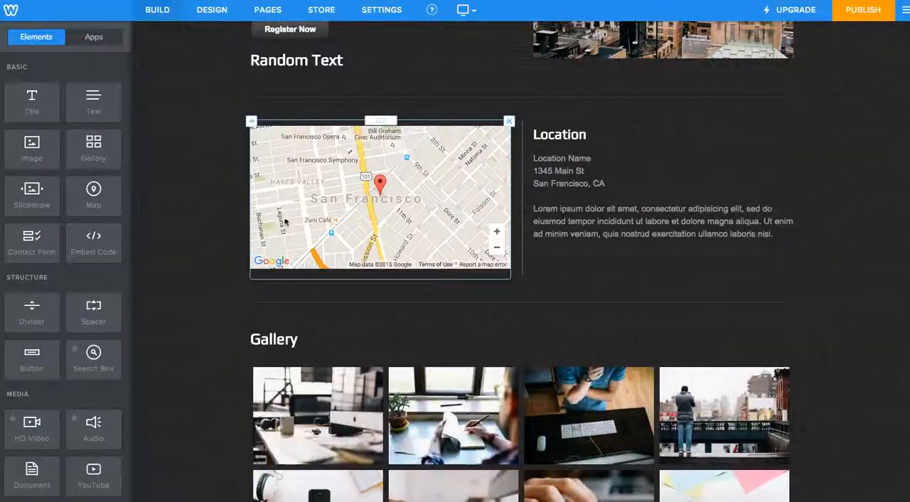
pyautogui.scroll(5, 284, 222)
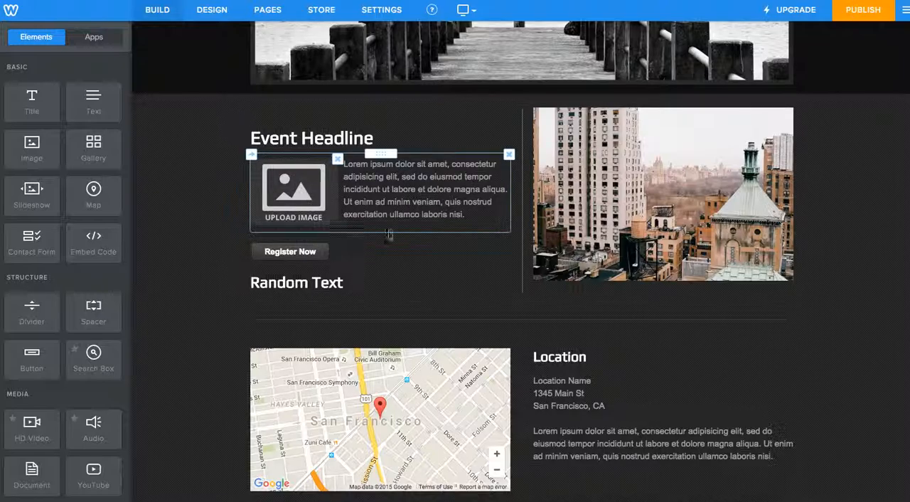
pyautogui.scroll(-5, 449, 275)
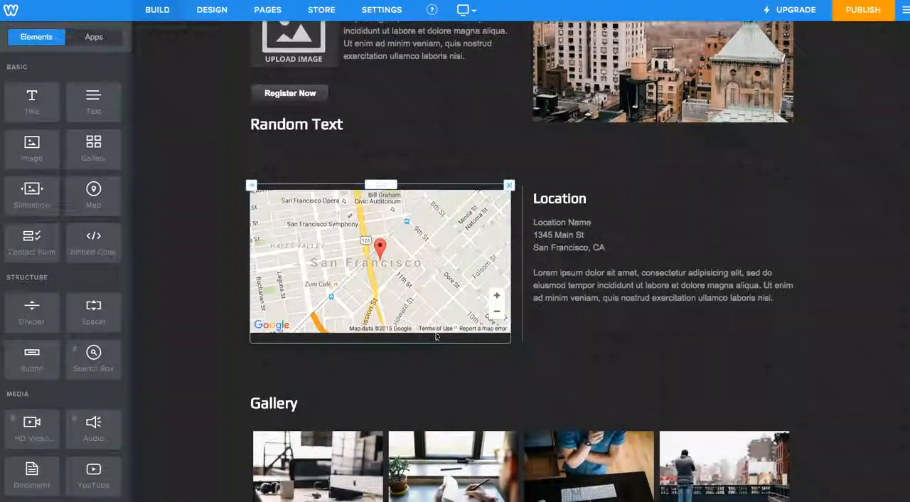
pyautogui.scroll(3, 428, 335)
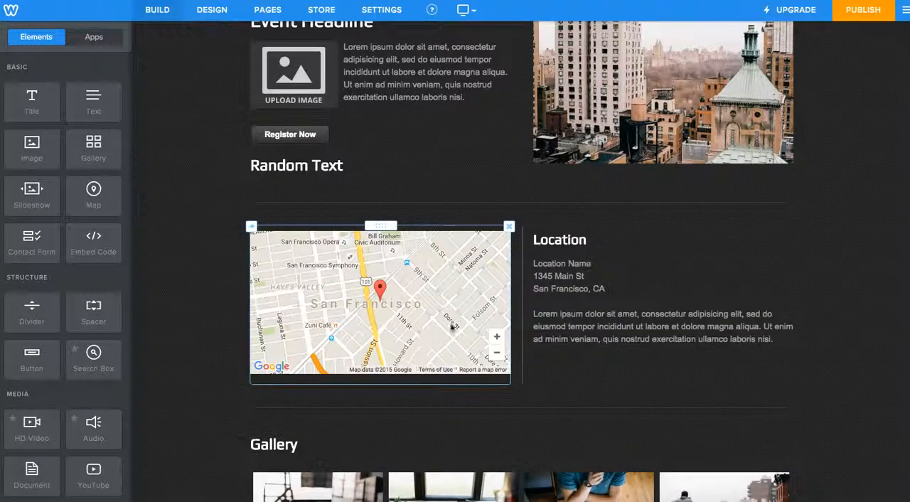
pyautogui.click(522, 251)
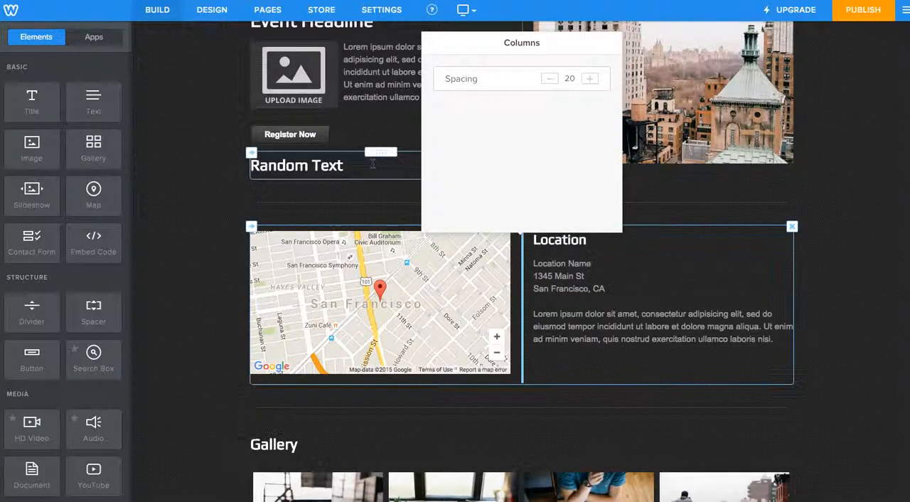
pyautogui.click(433, 189)
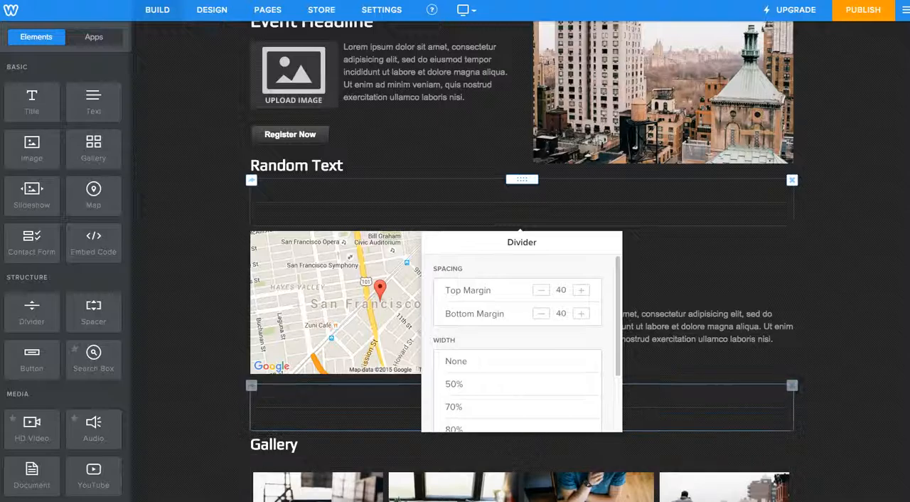
# Try to insert a full-width text element between the Random Text title and the divider above the map
pyautogui.moveTo(103, 105); pyautogui.dragTo(512, 189)
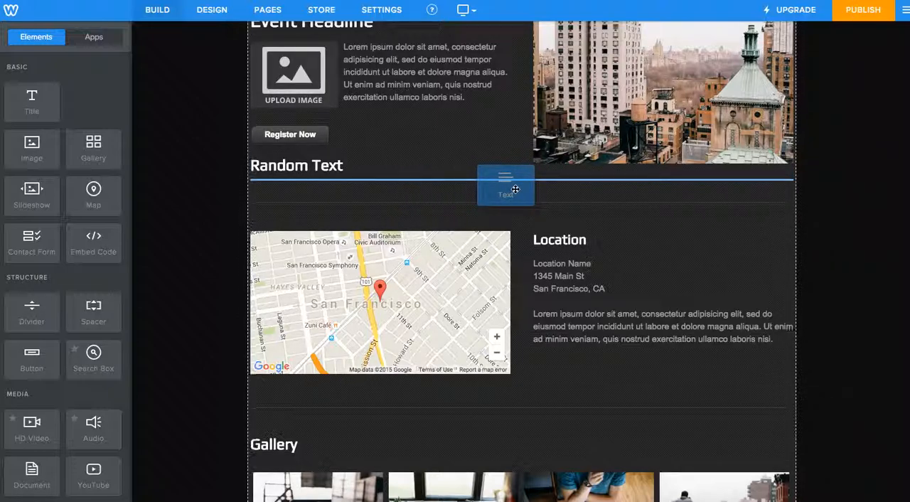
pyautogui.moveTo(516, 190); pyautogui.dragTo(454, 196)
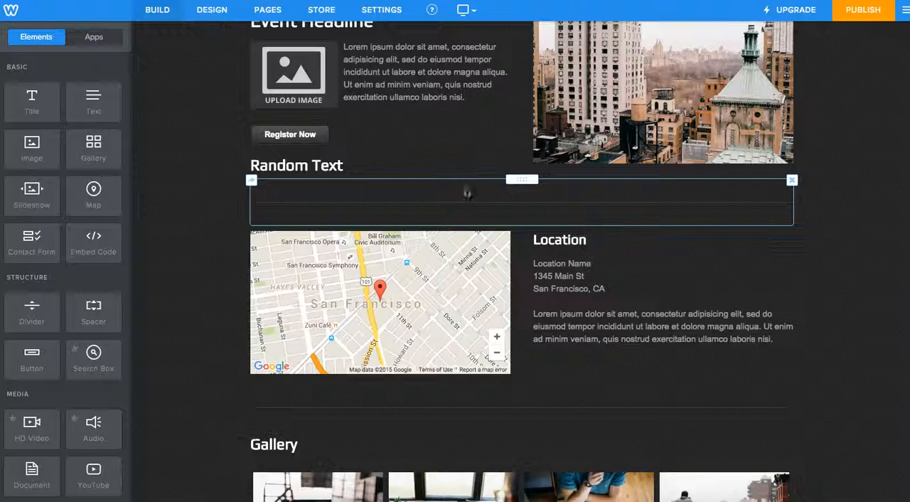